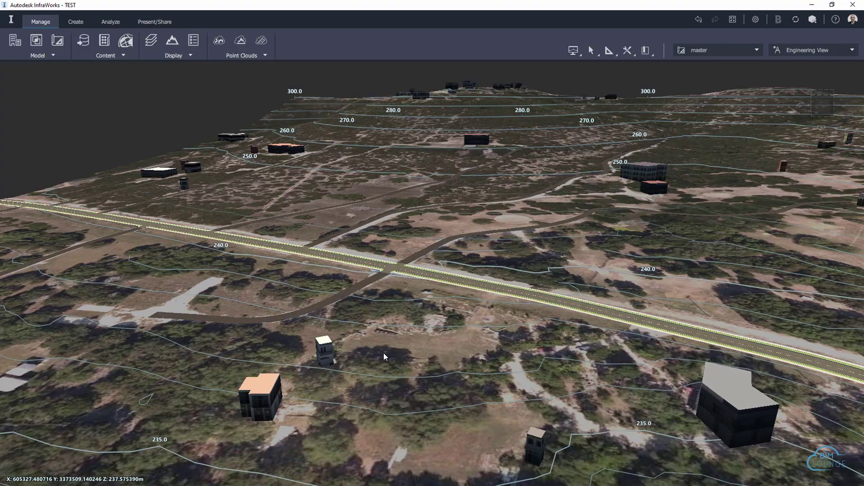
Orbit the open model's 3D terrain to look around before heading back to the home screen.
shift+middle_drag(382, 352, 477, 345)
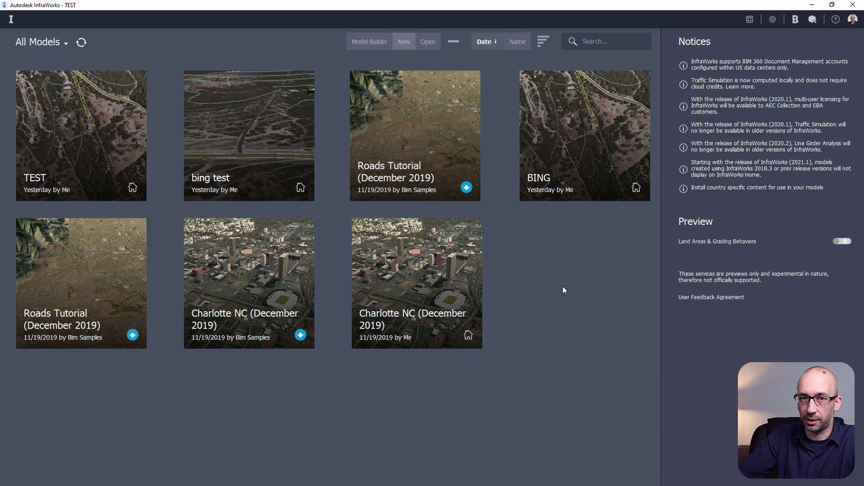
In Model Builder, zoom the map into Texas and frame the site on the Aerial basemap.
click(368, 42)
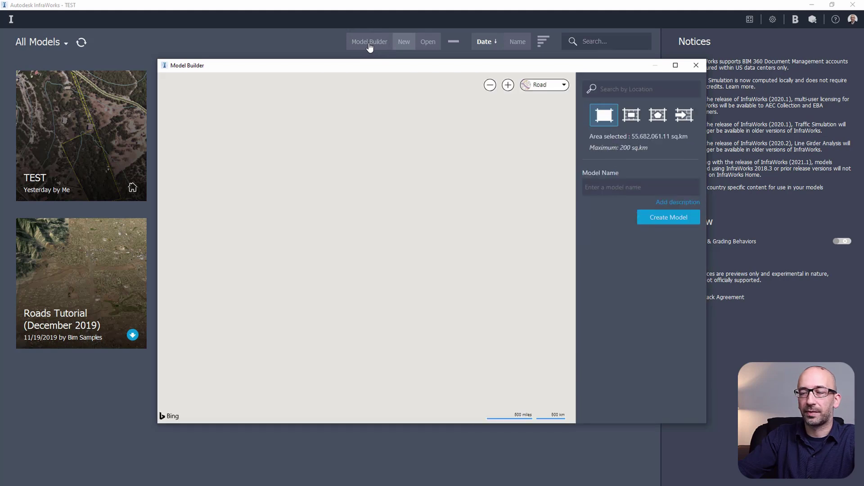
scroll(365, 272, up, 5)
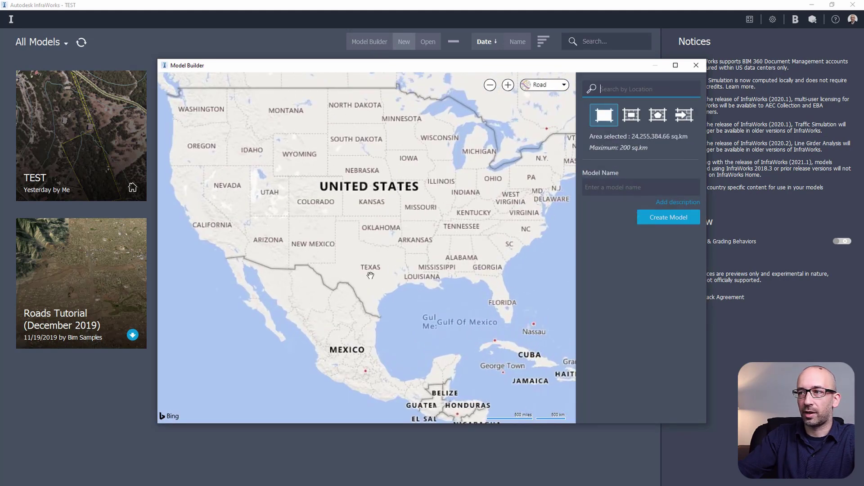
scroll(425, 306, up, 8)
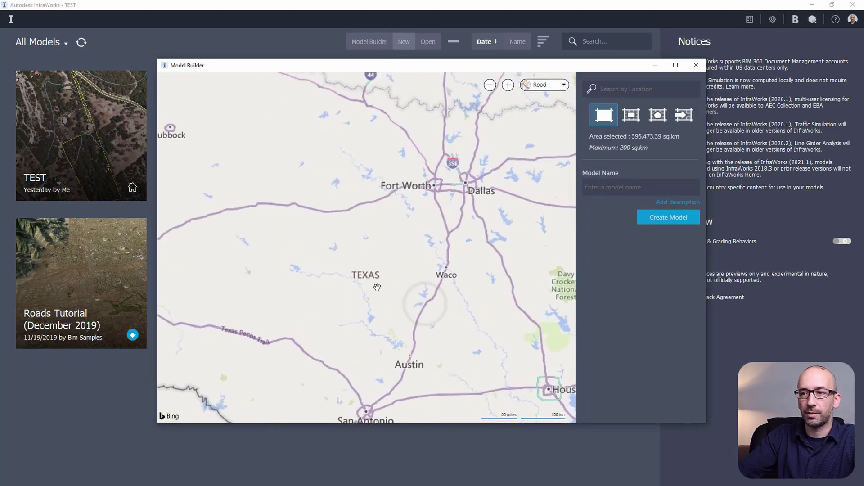
scroll(360, 315, up, 4)
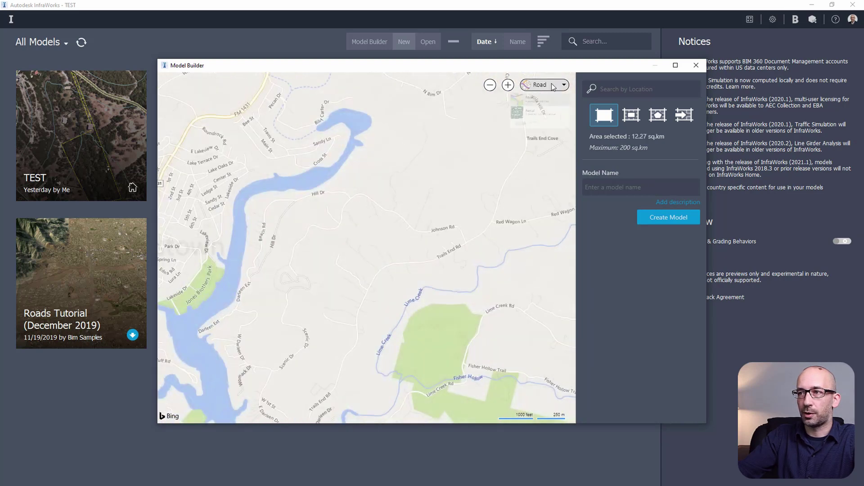
click(551, 85)
click(503, 143)
drag(336, 208, 348, 179)
scroll(382, 238, up, 2)
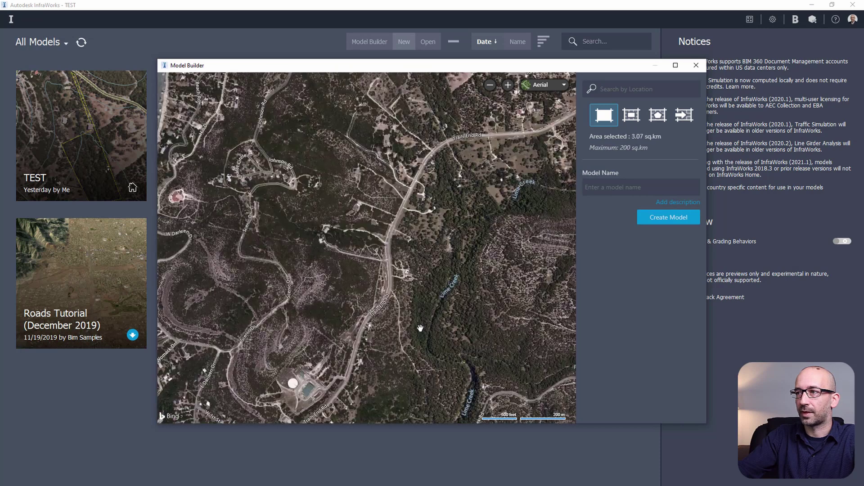
Name the new model 'Project' and create it from the selected 3.07 sq.km area.
click(607, 187)
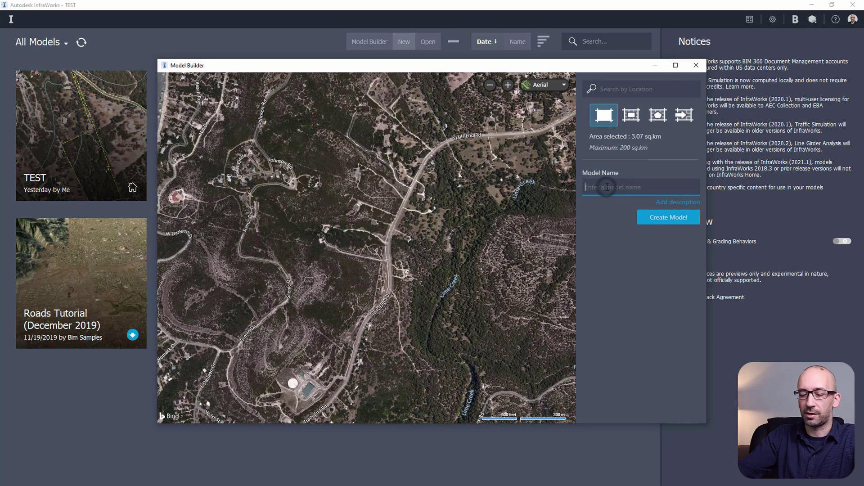
text(Project)
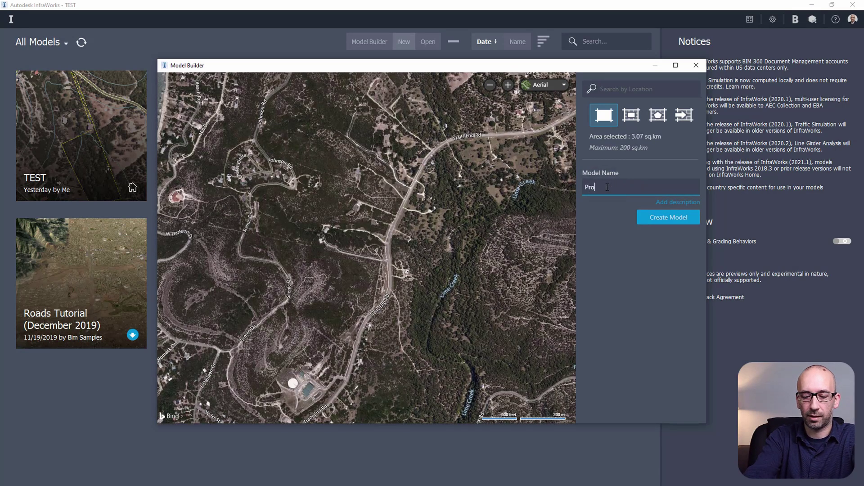
click(676, 219)
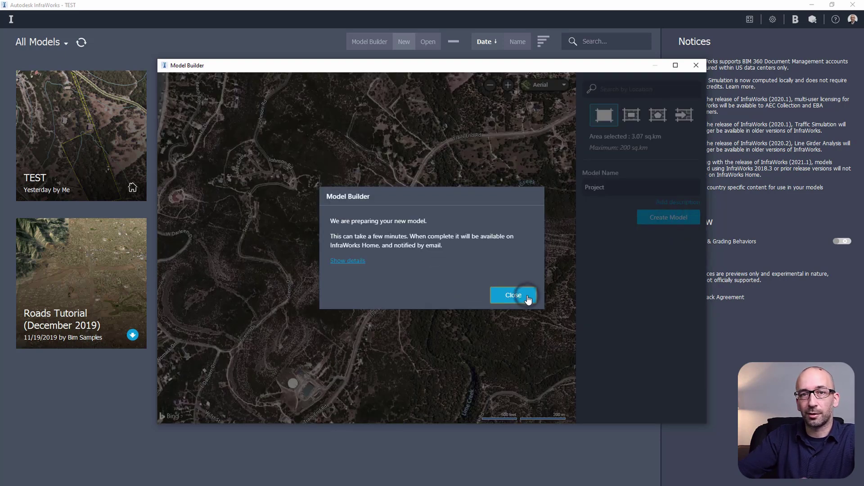
click(527, 297)
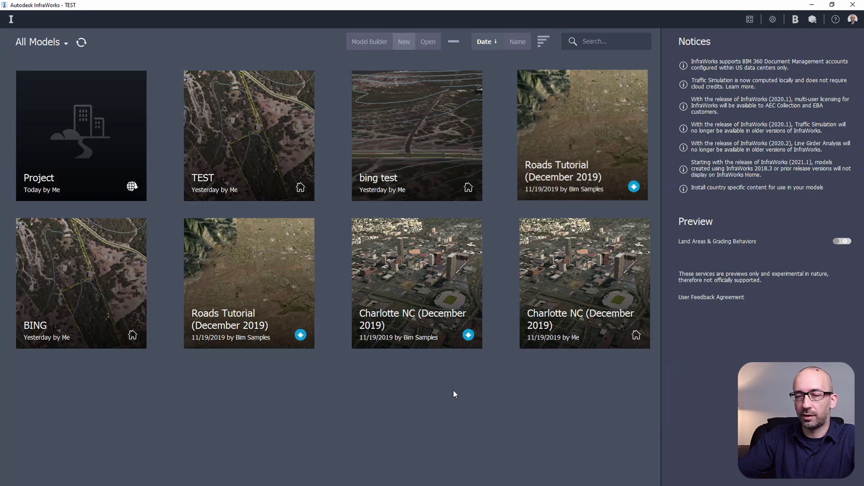
Open the Project model and zoom into its aerial-draped 3D terrain with roads.
mouse_move(77, 146)
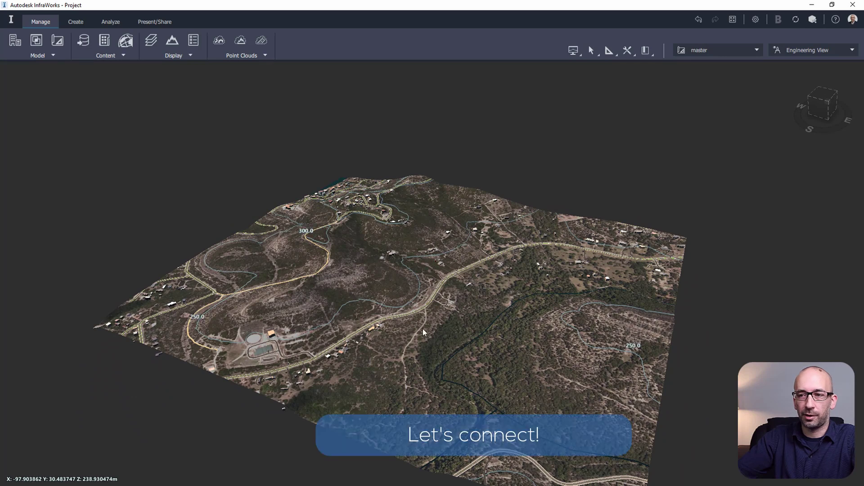
scroll(423, 328, up, 3)
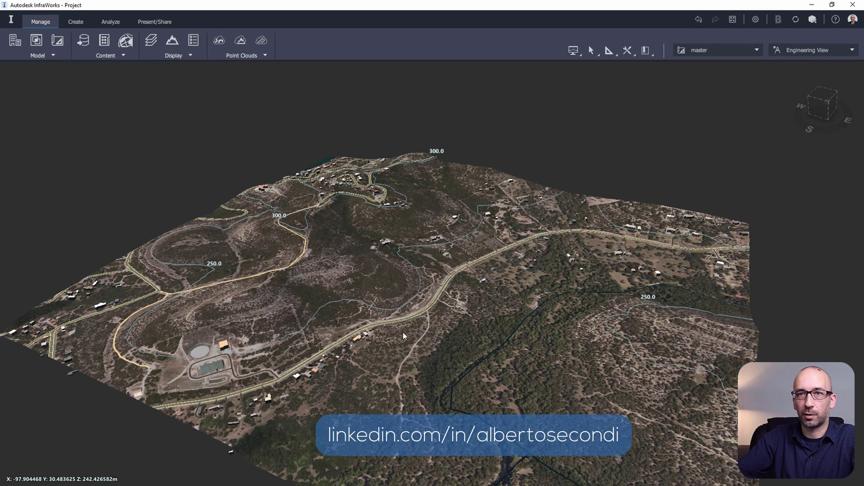
click(38, 58)
Set the User Coordinate System in Model Properties to UTM84-14N and apply it.
click(40, 68)
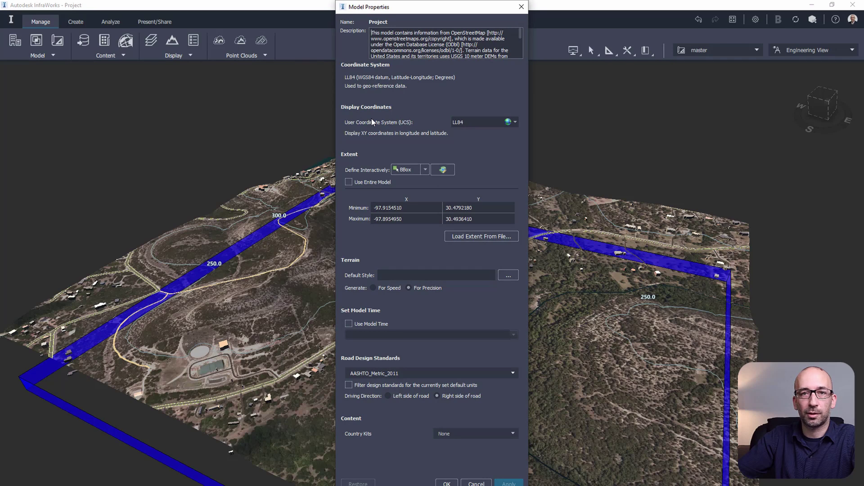
click(516, 124)
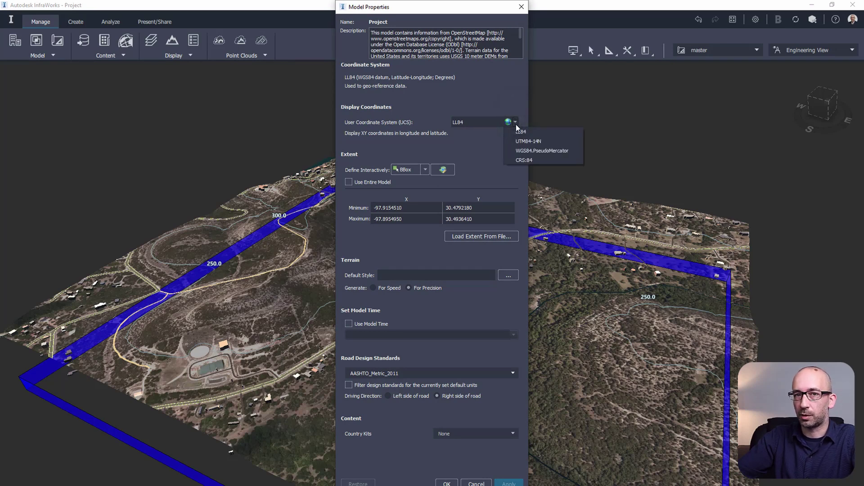
key(Down)
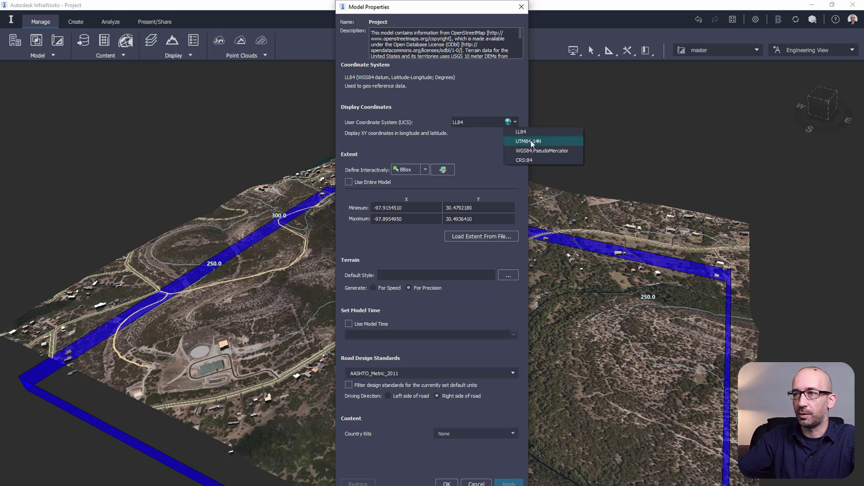
click(530, 140)
click(508, 483)
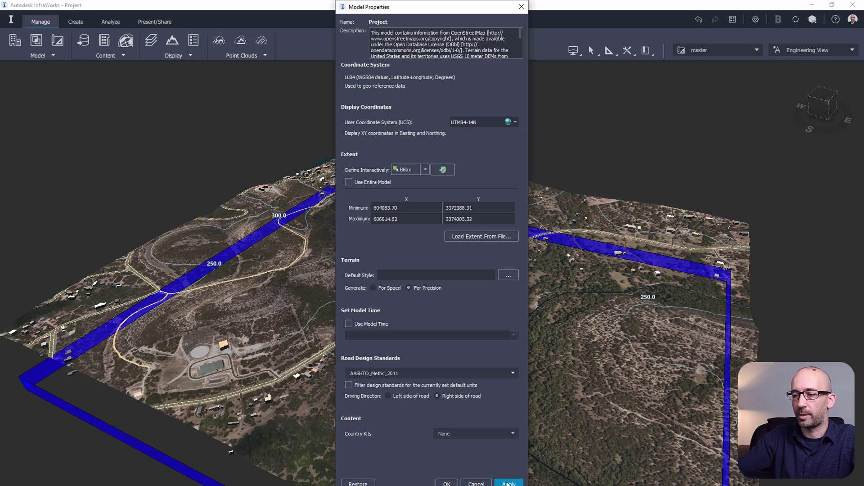
click(508, 483)
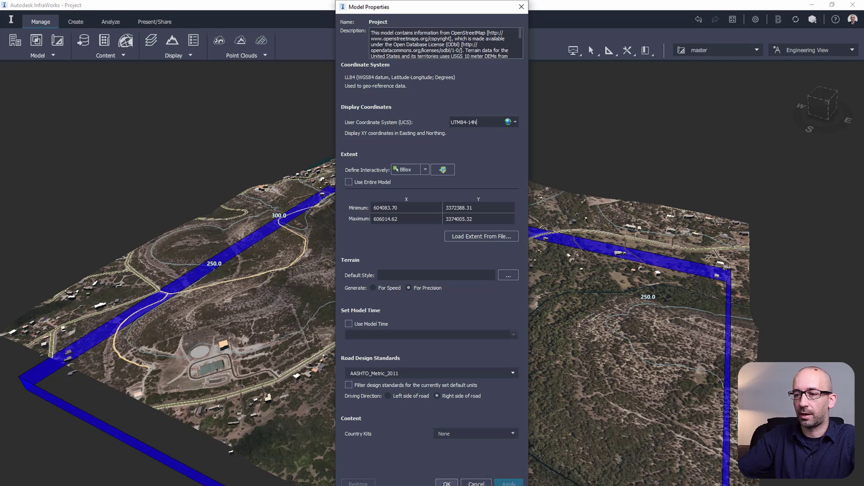
click(447, 483)
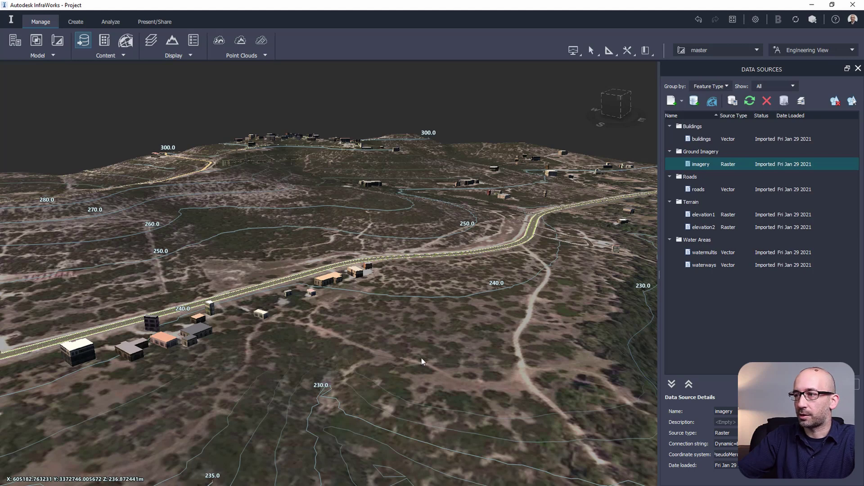
Set the imagery source's Bing Maps Tile Level to 19 (0.2986 m/pxl) and refresh the imagery.
double_click(701, 165)
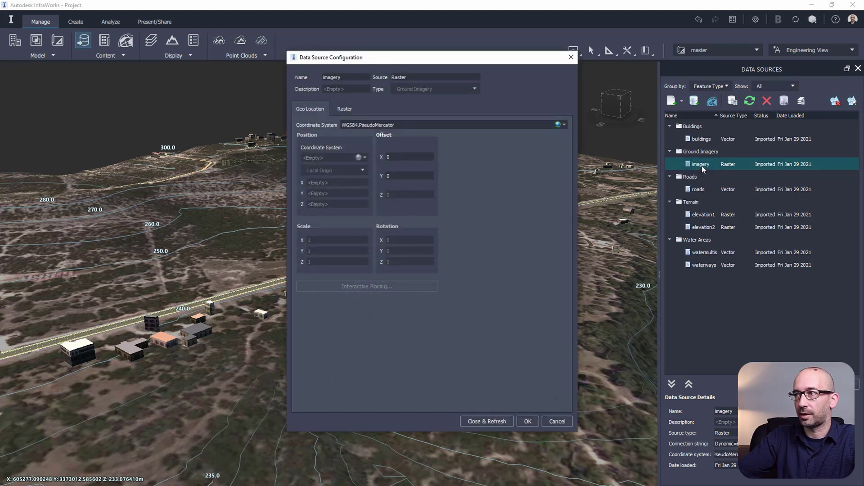
click(345, 109)
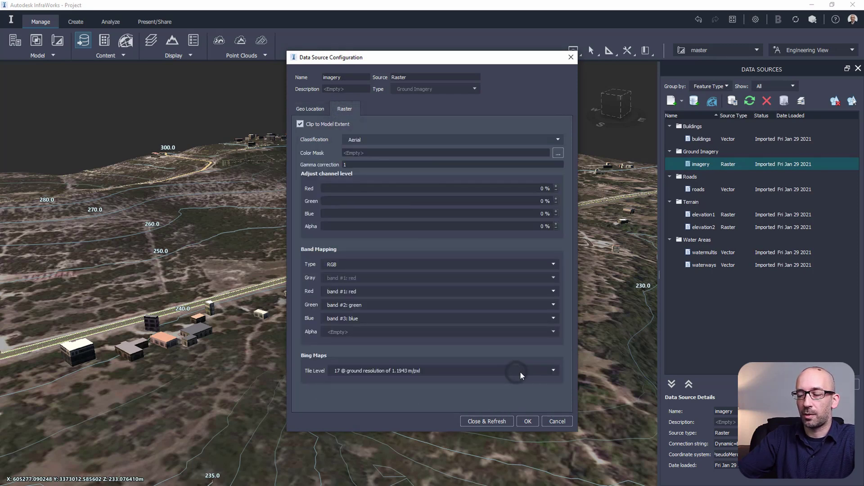
click(553, 371)
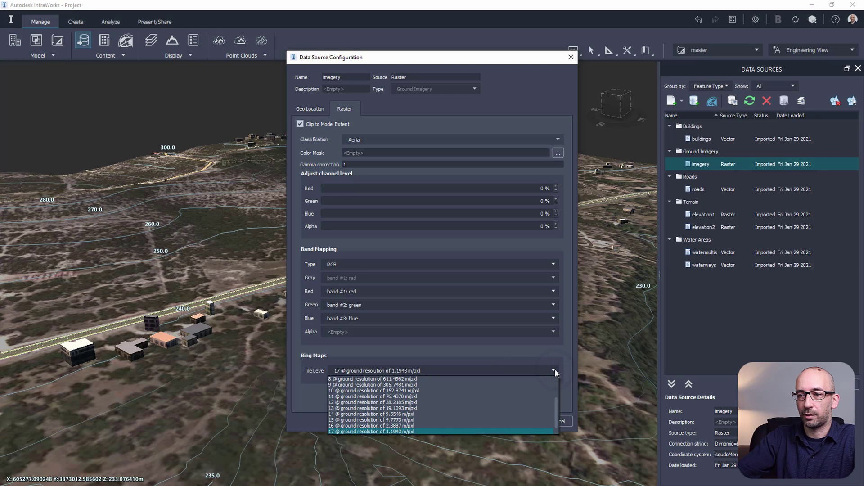
key(Down)
key(Down)
key(Down)
key(Down)
key(Down)
drag(555, 412, 556, 420)
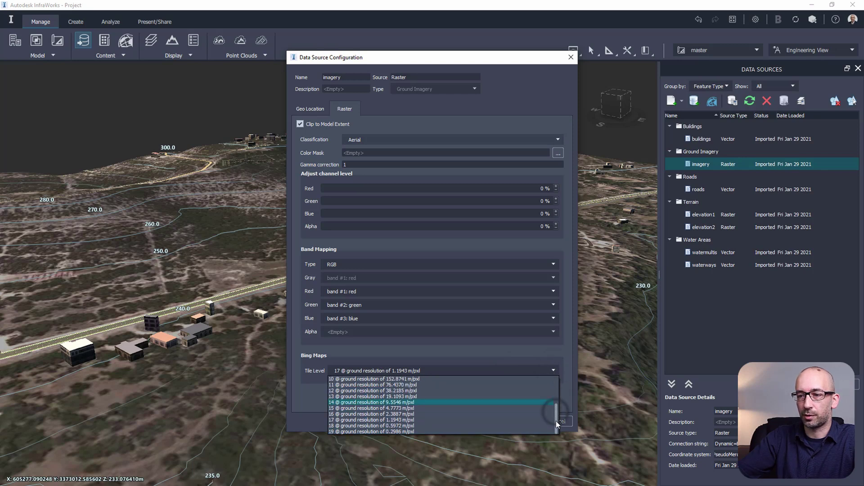
click(348, 431)
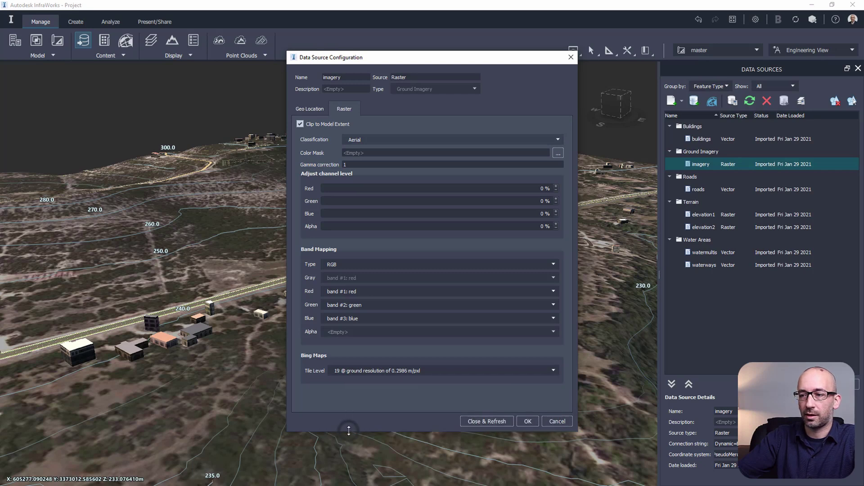
click(502, 421)
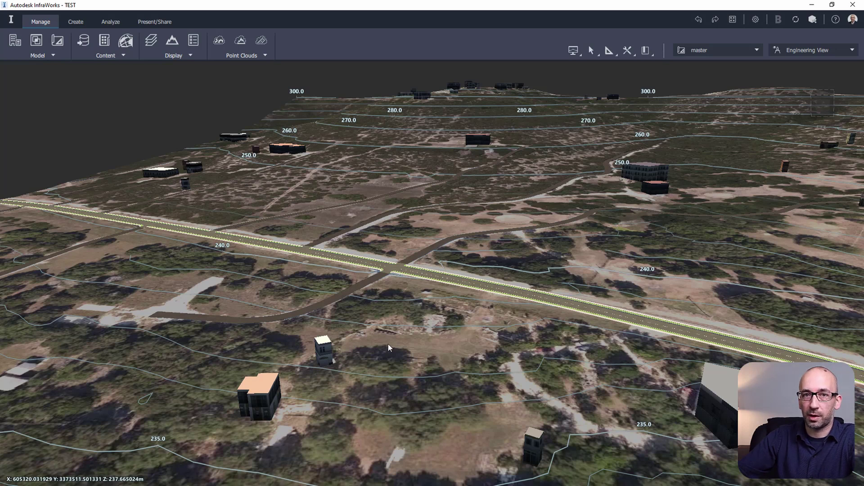
click(151, 44)
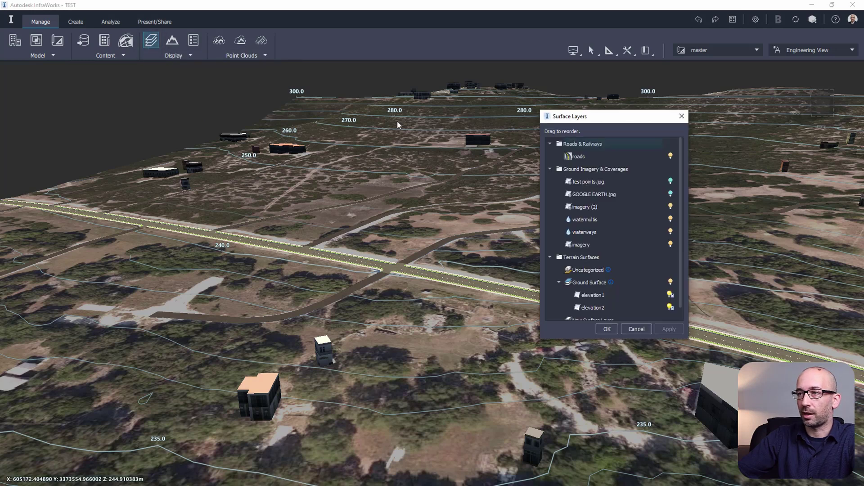
click(670, 206)
click(607, 330)
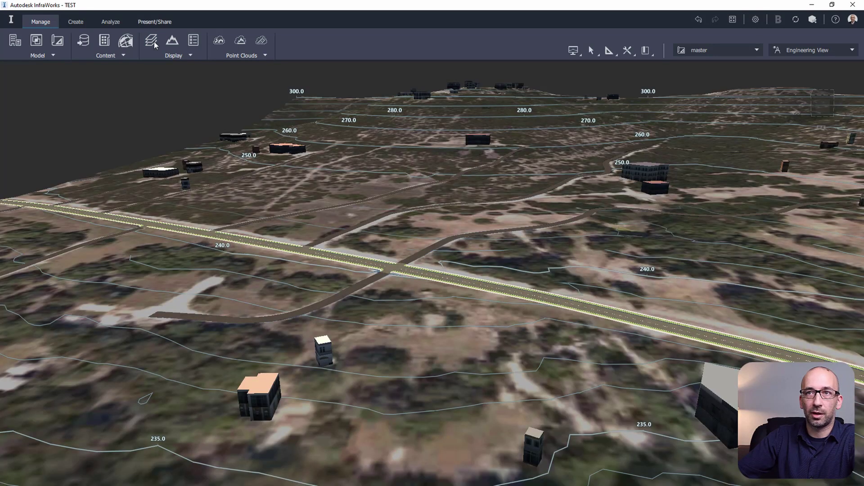
click(153, 43)
click(670, 206)
click(610, 329)
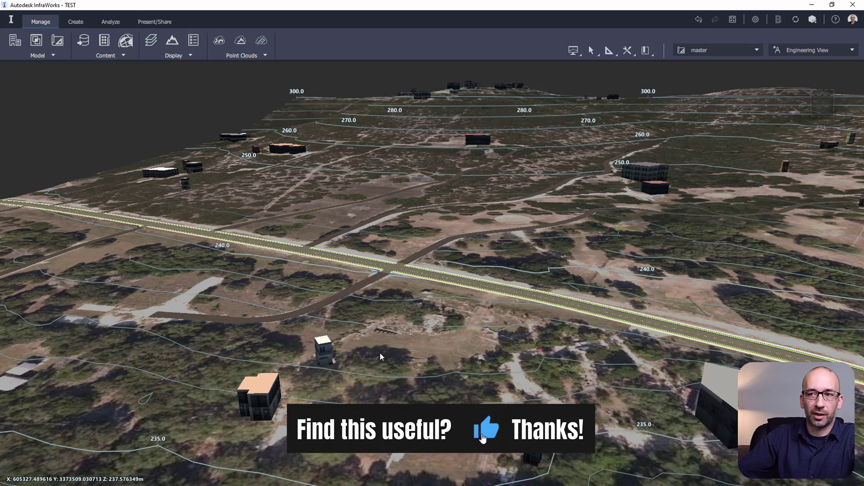
middle_drag(380, 356, 477, 346)
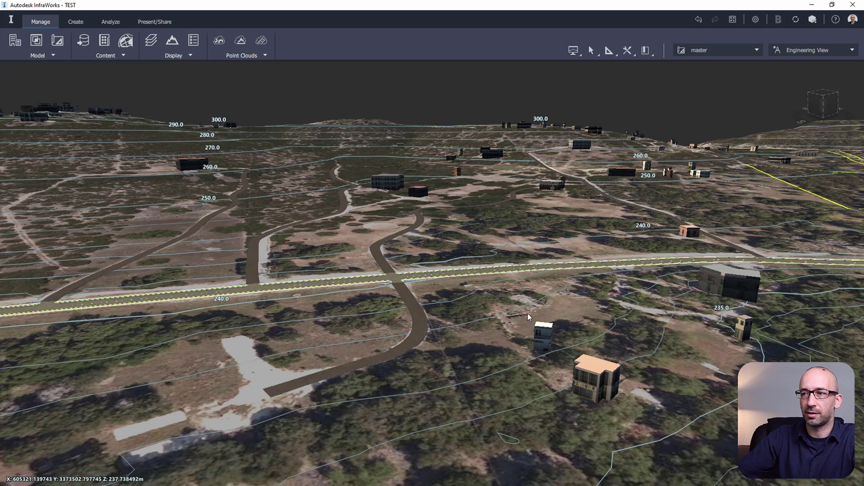
Turn on the GOOGLE EARTH.jpg surface layer so it drapes over the terrain.
scroll(528, 312, down, 3)
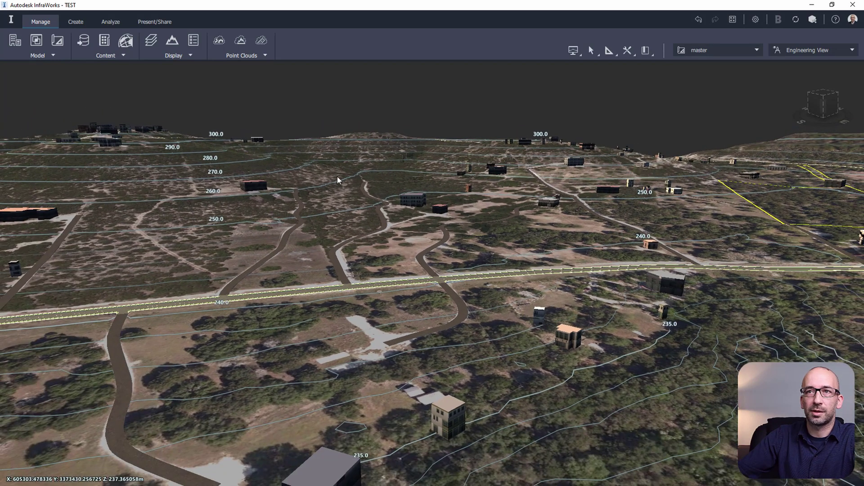
click(150, 45)
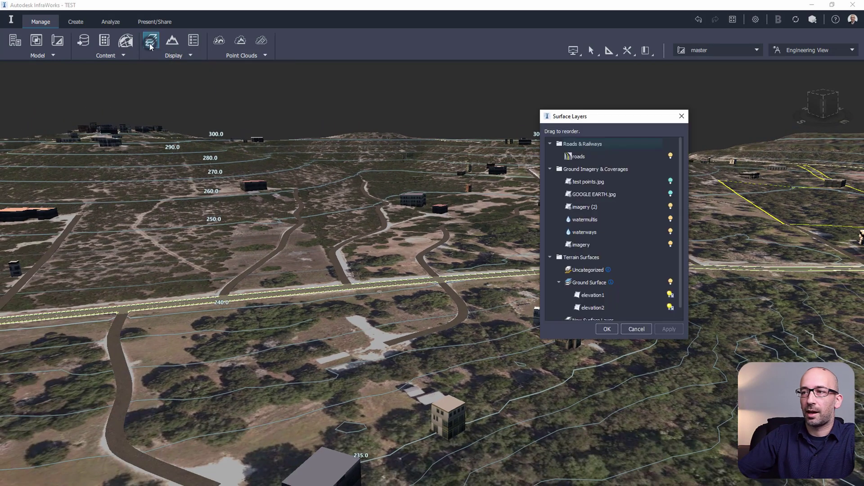
click(671, 194)
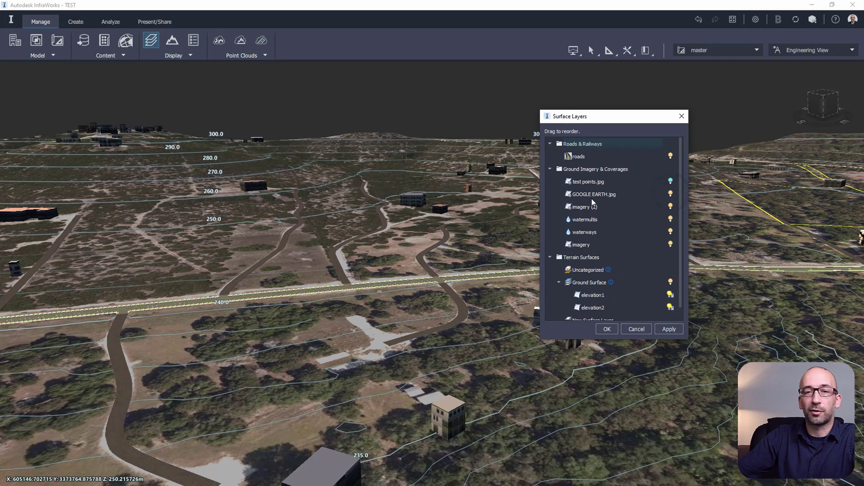
click(608, 329)
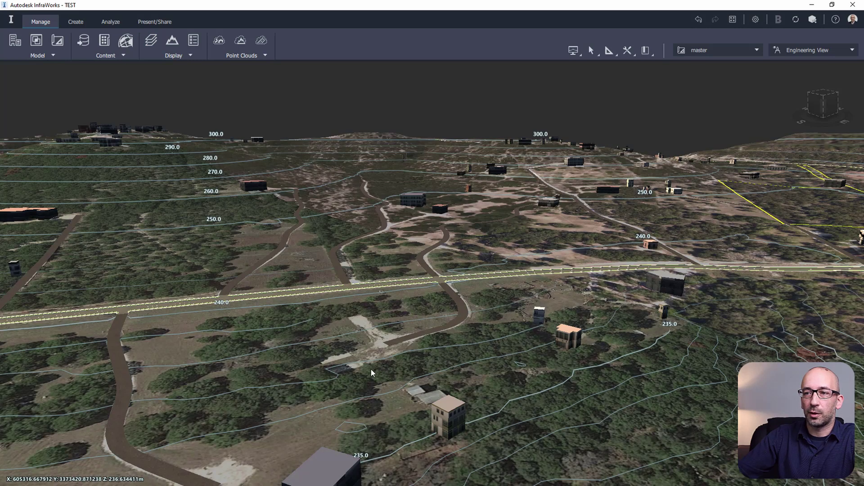
Orbit and zoom the 3D terrain to compare the GOOGLE EARTH imagery with the Bing imagery.
middle_drag(371, 369, 379, 367)
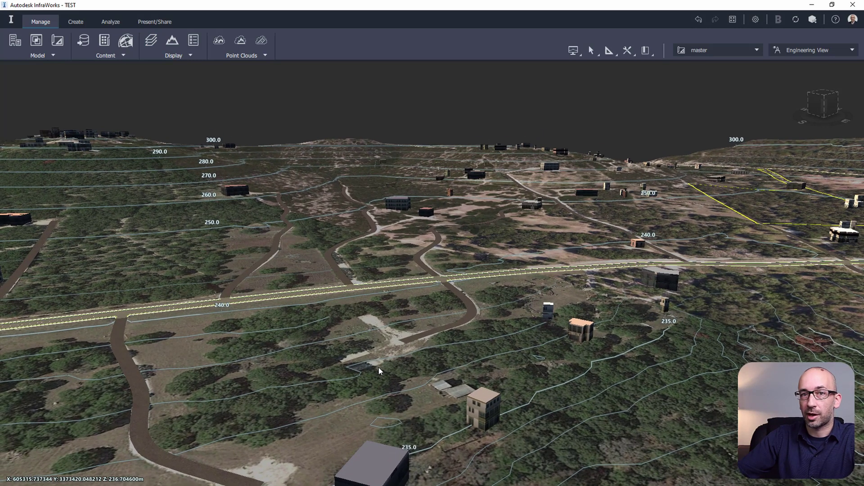
scroll(374, 359, up, 5)
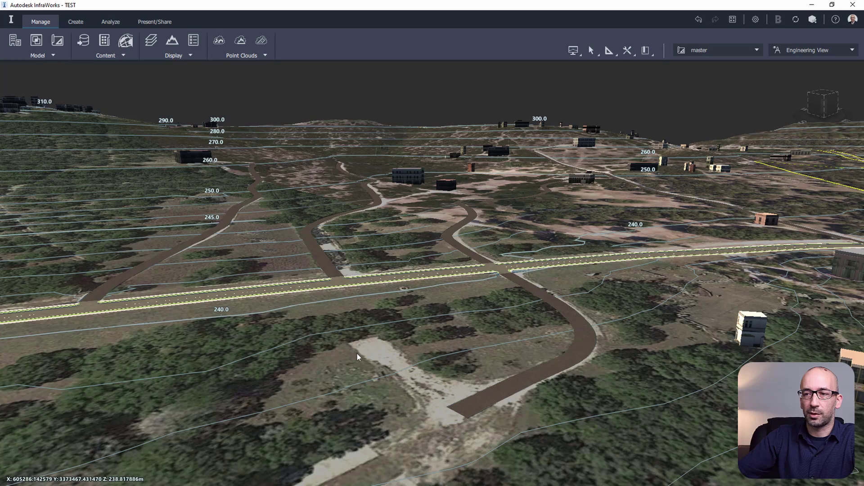
scroll(353, 350, down, 5)
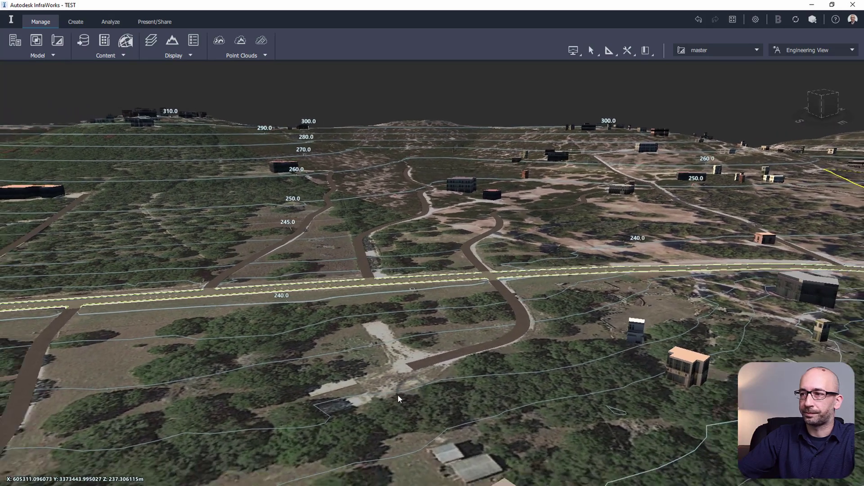
middle_drag(398, 394, 420, 403)
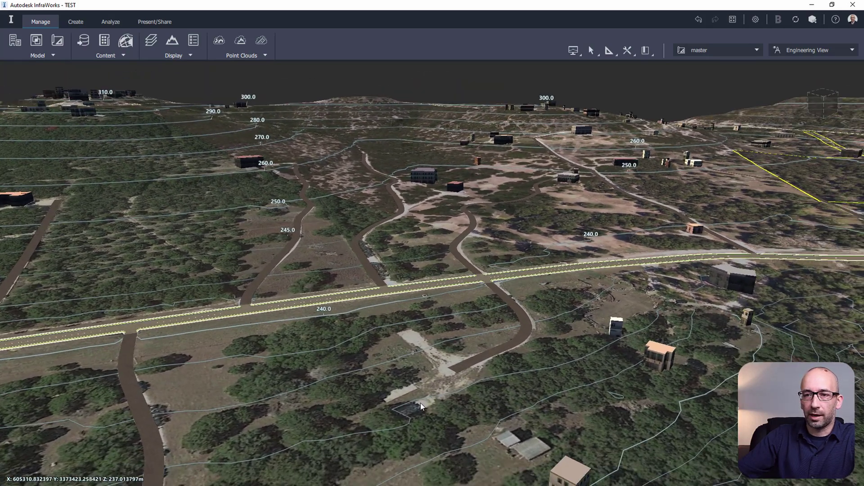